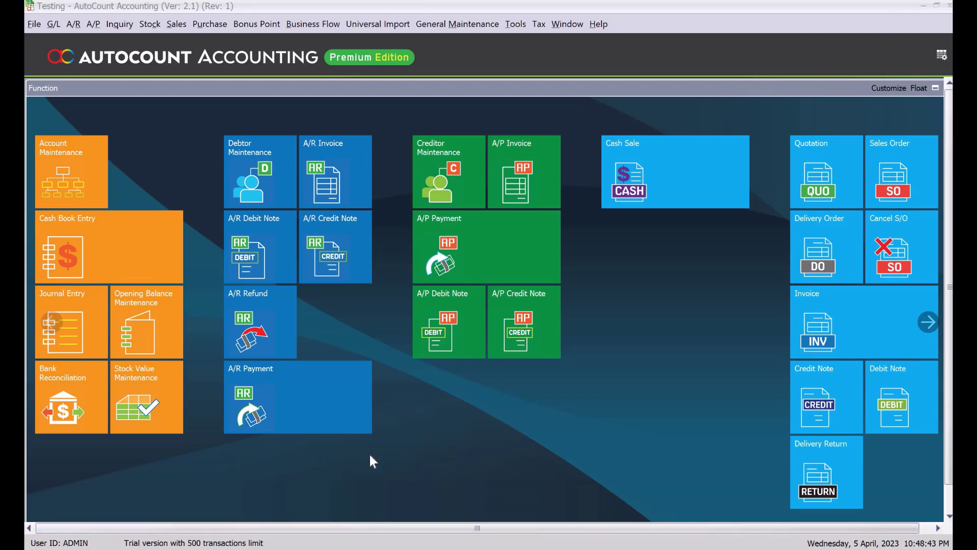
# Slide the function tiles to show the purchase functions and start a new Delivery Order
pyautogui.moveTo(564, 476); pyautogui.dragTo(431, 463)
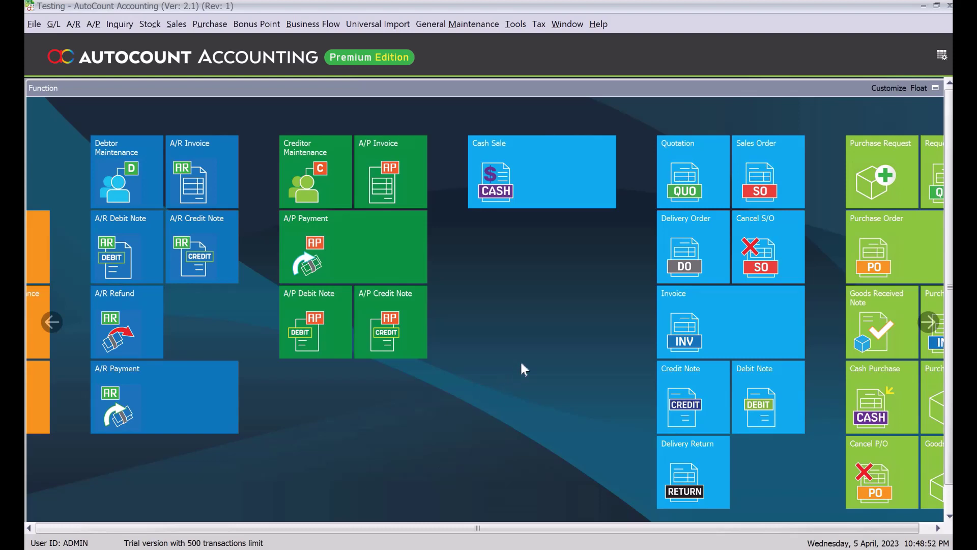
pyautogui.click(691, 256)
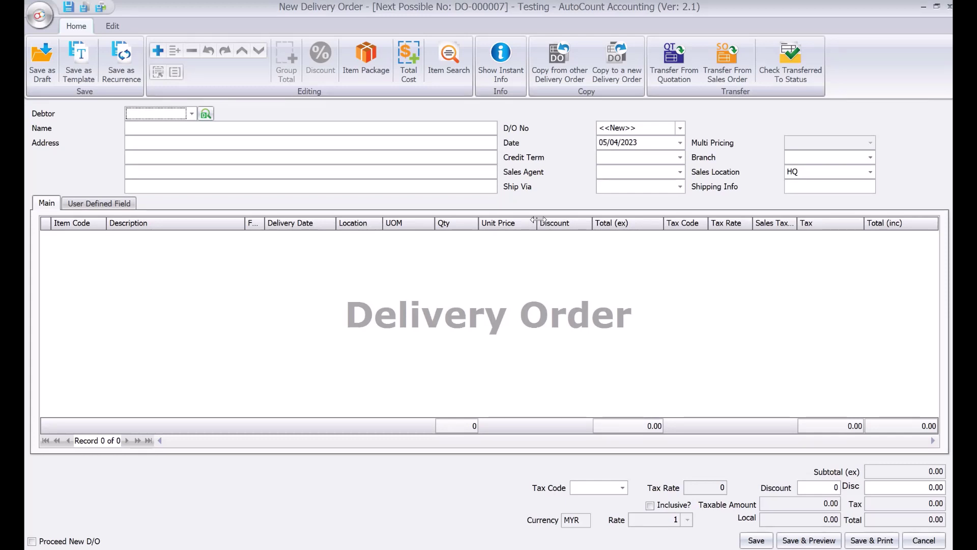
# Bring up the column options menu on the empty Delivery Order's item grid header
pyautogui.rightClick(517, 228)
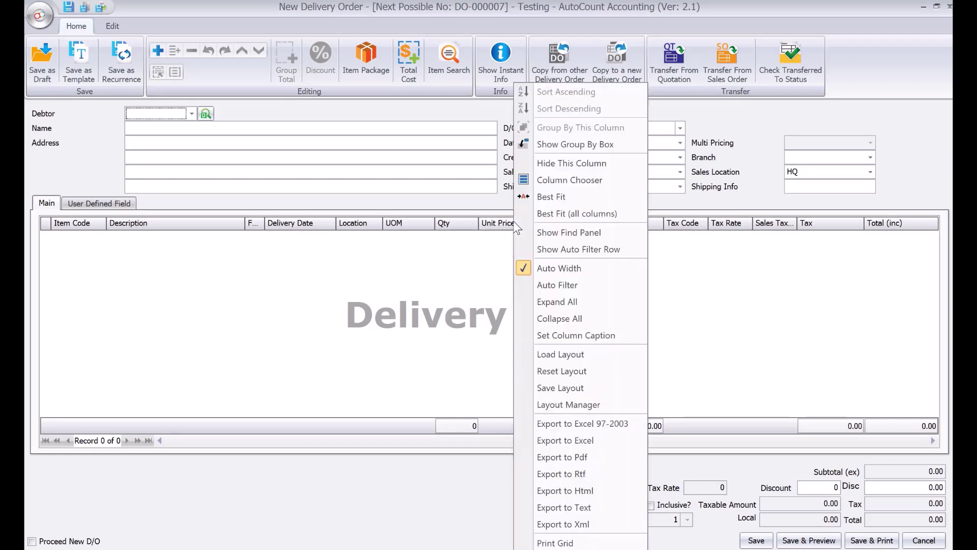
# Drag Unit Price, Discount, Total (ex), Tax Code, Tax Rate, Sales Tax, Tax and Total (inc) off the grid
pyautogui.click(579, 184)
pyautogui.moveTo(510, 225); pyautogui.dragTo(515, 294)
pyautogui.moveTo(536, 223); pyautogui.dragTo(556, 294)
pyautogui.moveTo(616, 225); pyautogui.dragTo(613, 290)
pyautogui.moveTo(652, 228); pyautogui.dragTo(653, 302)
pyautogui.moveTo(698, 228); pyautogui.dragTo(700, 332)
pyautogui.moveTo(762, 229); pyautogui.dragTo(754, 366)
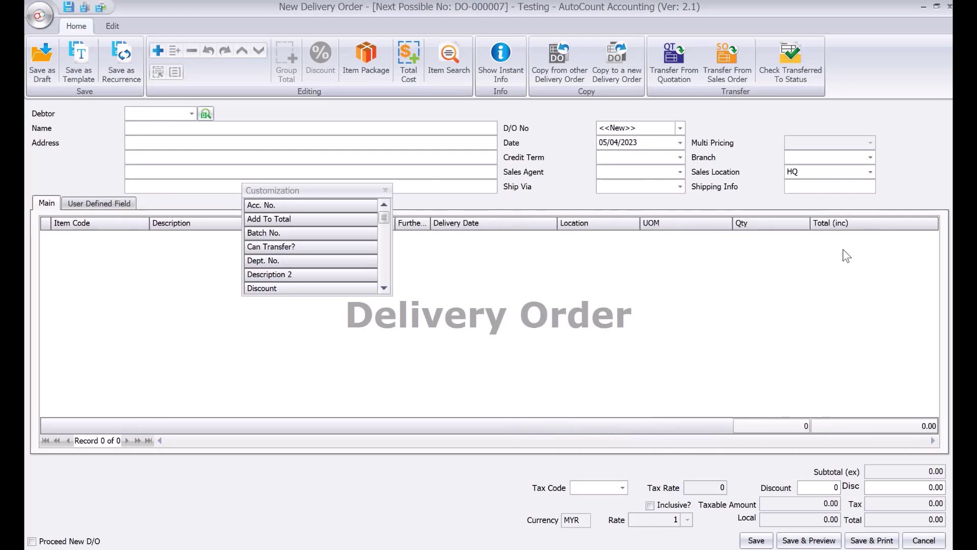
pyautogui.moveTo(845, 227); pyautogui.dragTo(833, 314)
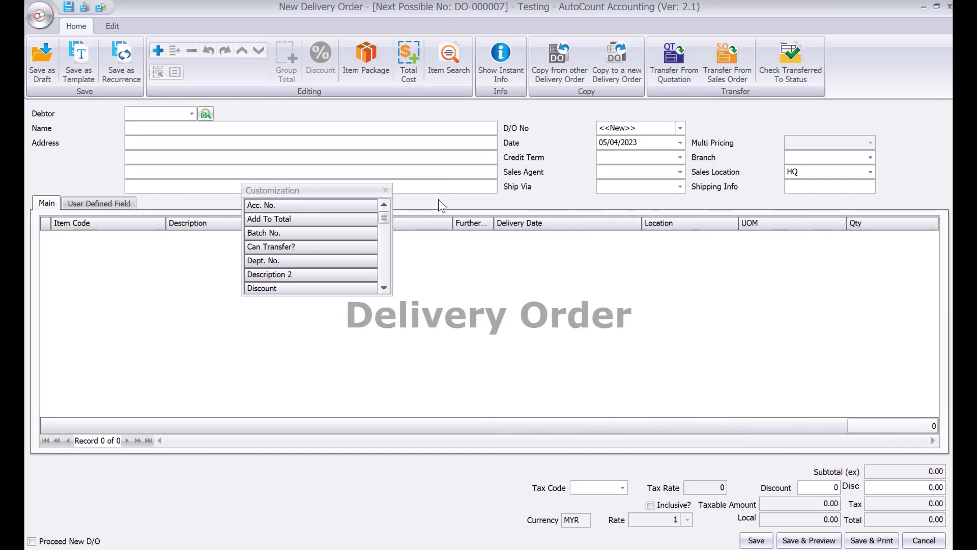
pyautogui.click(386, 190)
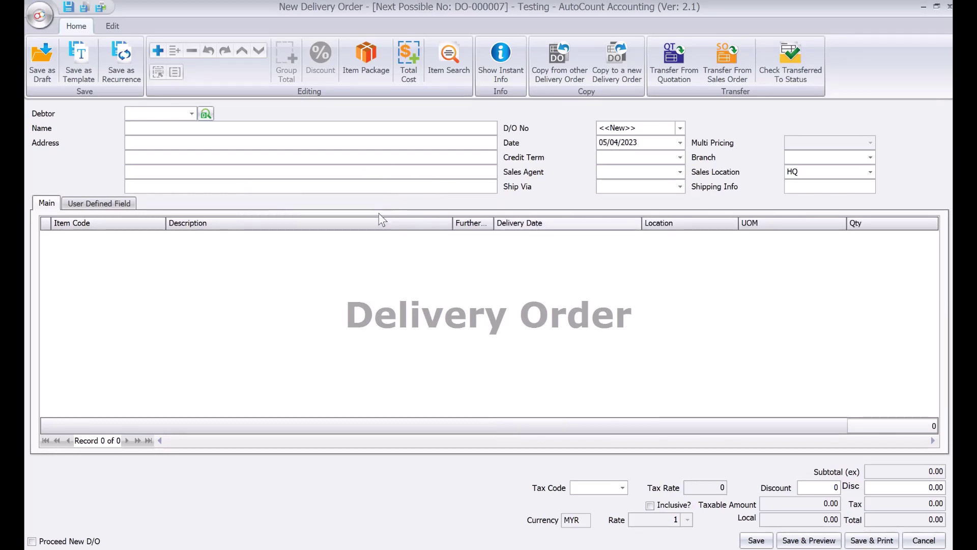
# Save the trimmed grid columns as layout 'DO warehoure', not set as the default layout
pyautogui.rightClick(526, 229)
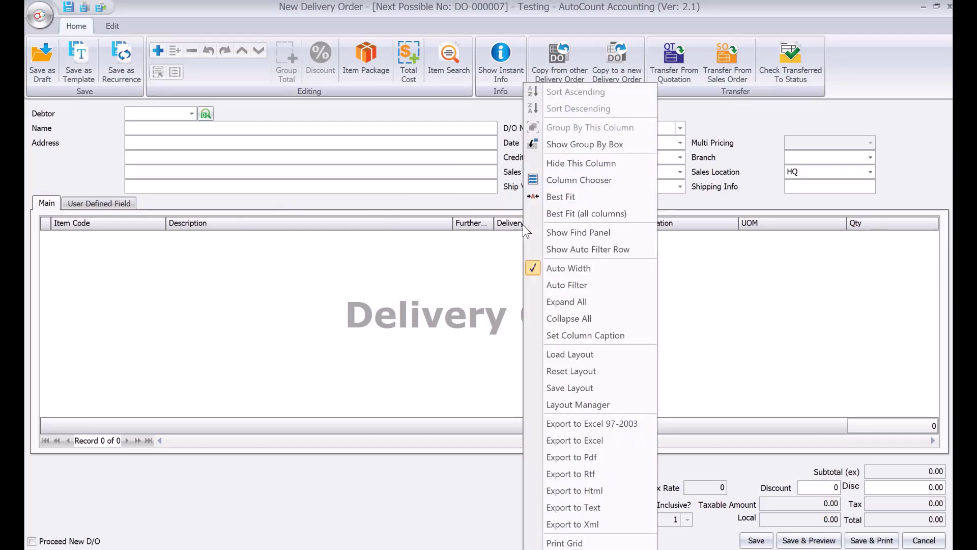
pyautogui.click(585, 385)
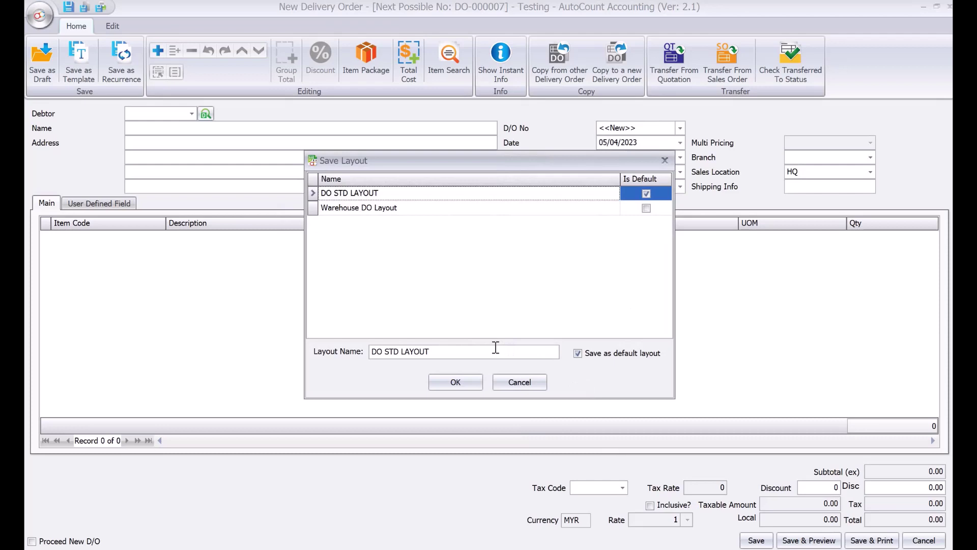
pyautogui.click(470, 355)
pyautogui.press('BackSpace')
pyautogui.press('BackSpace')
pyautogui.press('BackSpace')
pyautogui.press('BackSpace')
pyautogui.press('BackSpace')
pyautogui.press('BackSpace')
pyautogui.press('BackSpace')
pyautogui.press('BackSpace')
pyautogui.press('BackSpace')
pyautogui.press('BackSpace')
pyautogui.write('warehoure')
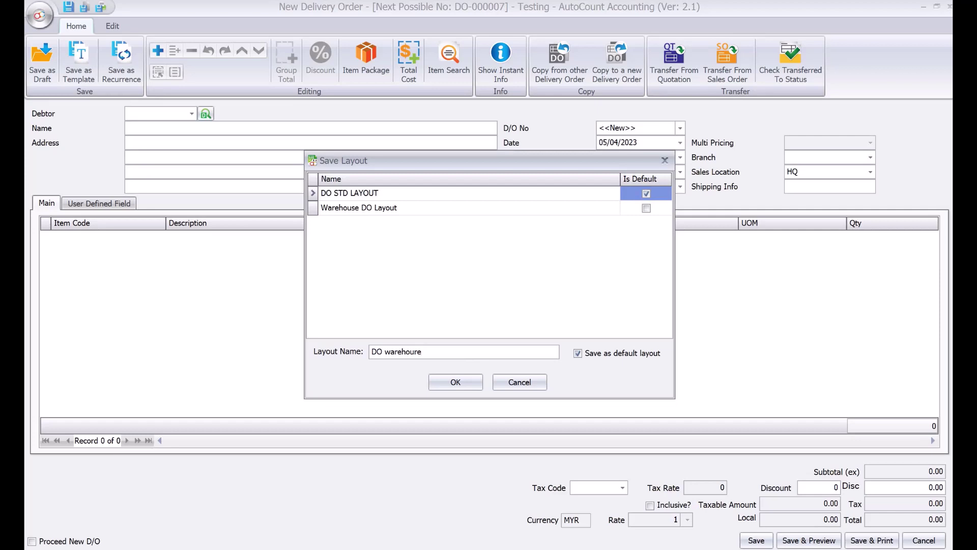
pyautogui.click(579, 353)
pyautogui.click(453, 382)
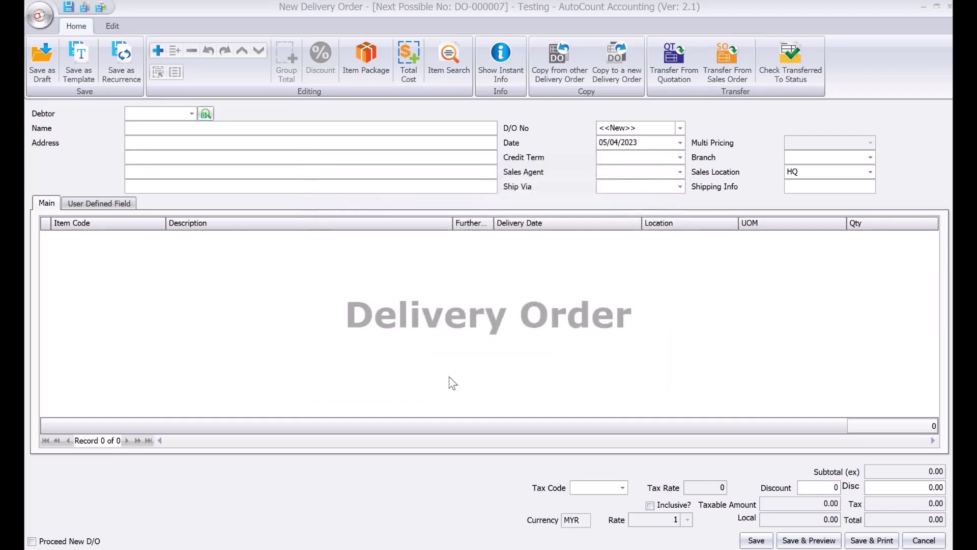
pyautogui.rightClick(536, 231)
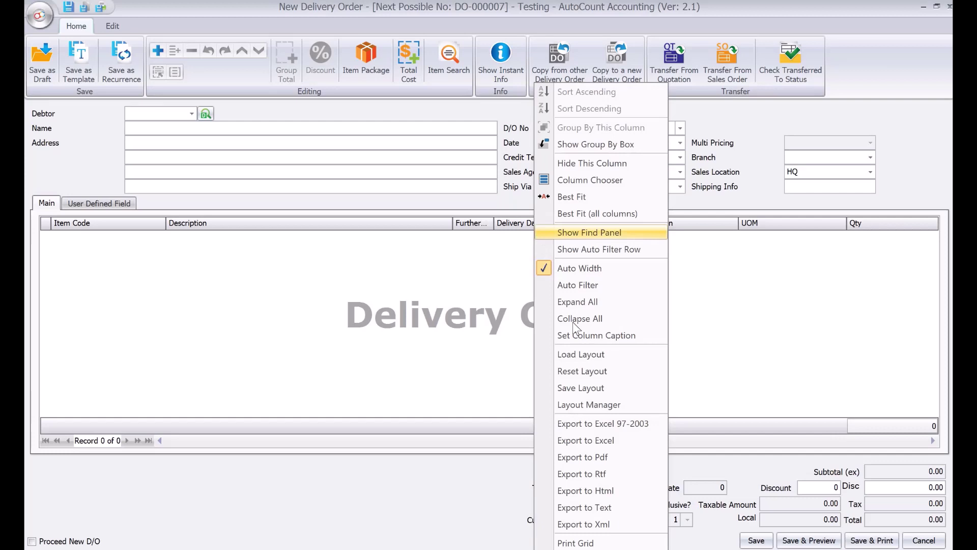
# In Layout Manager, assign the 'DO warehoure' layout to the Warehouse (WH) user and save
pyautogui.click(597, 403)
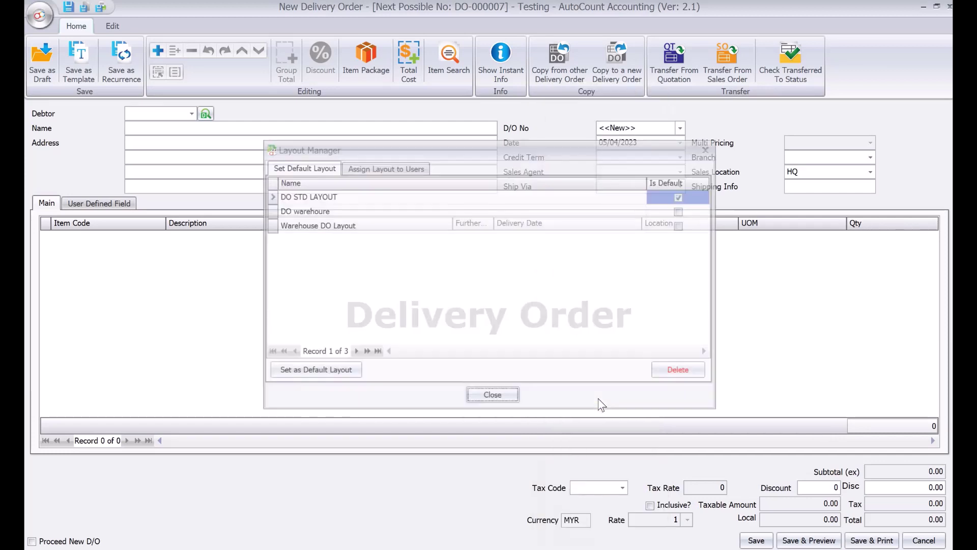
pyautogui.click(400, 173)
pyautogui.click(421, 243)
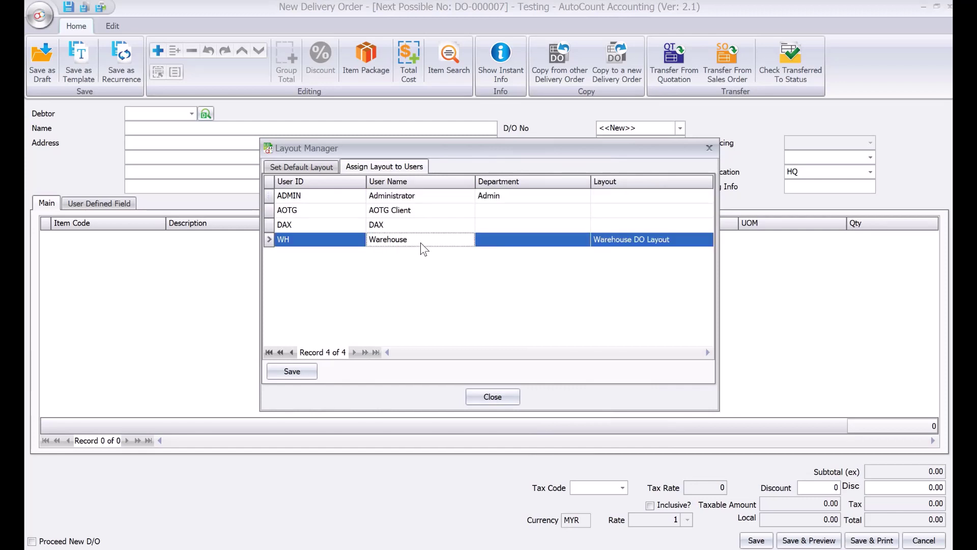
pyautogui.click(646, 241)
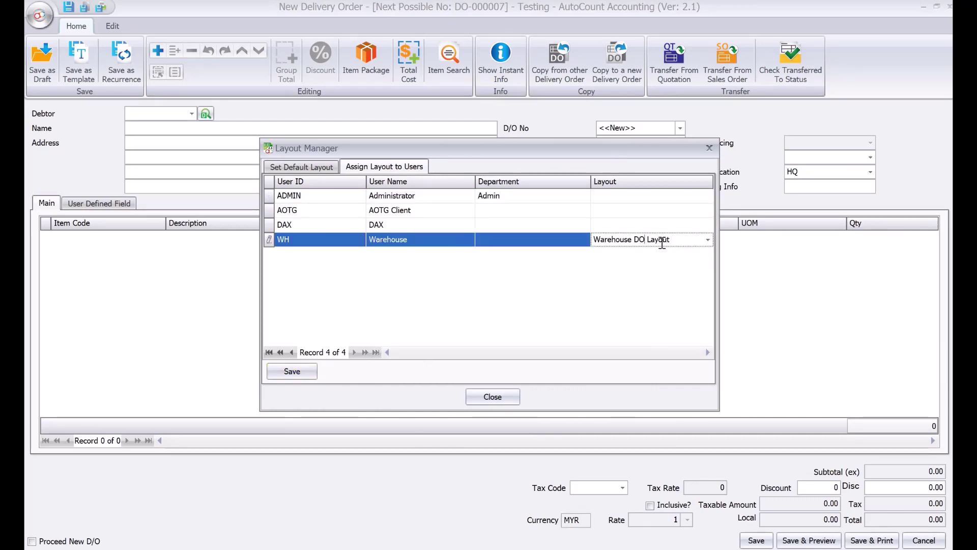
pyautogui.click(708, 240)
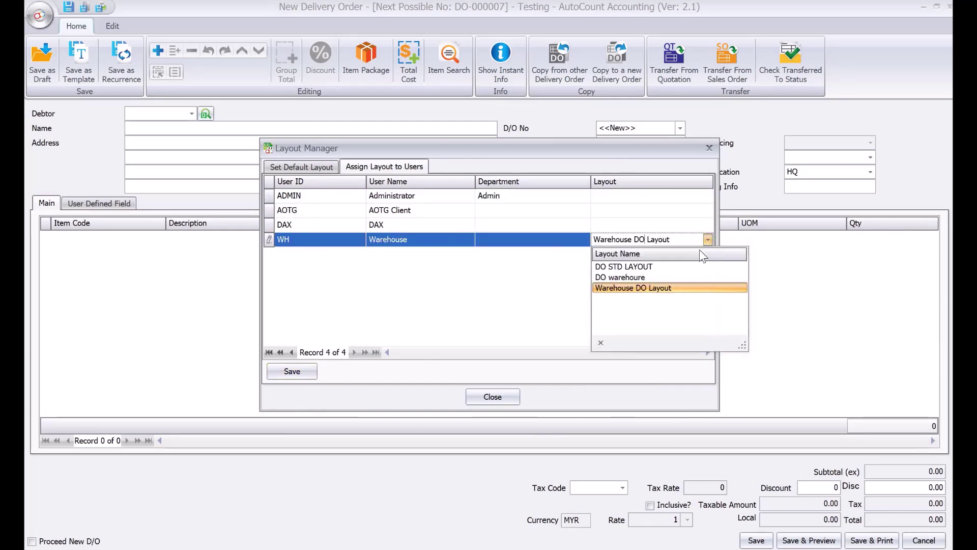
pyautogui.click(661, 276)
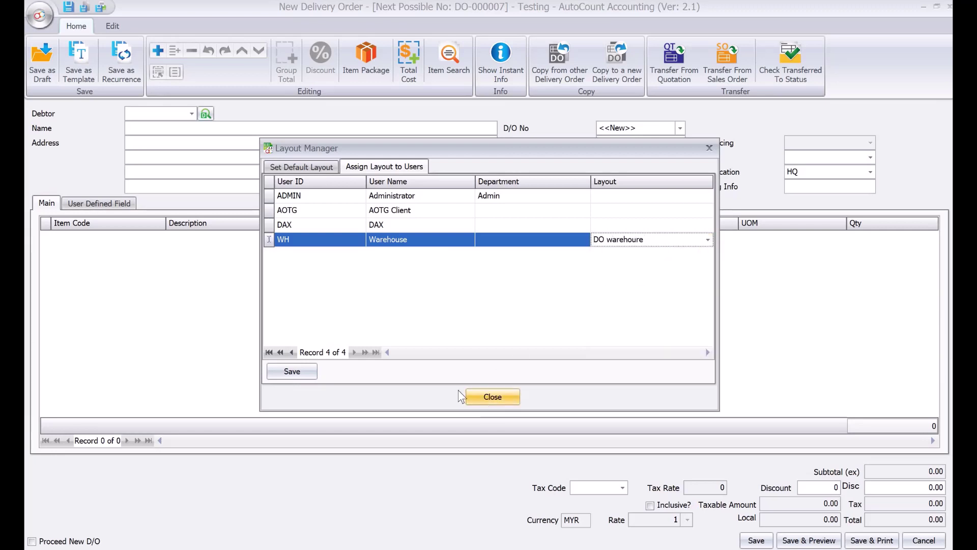
pyautogui.click(300, 370)
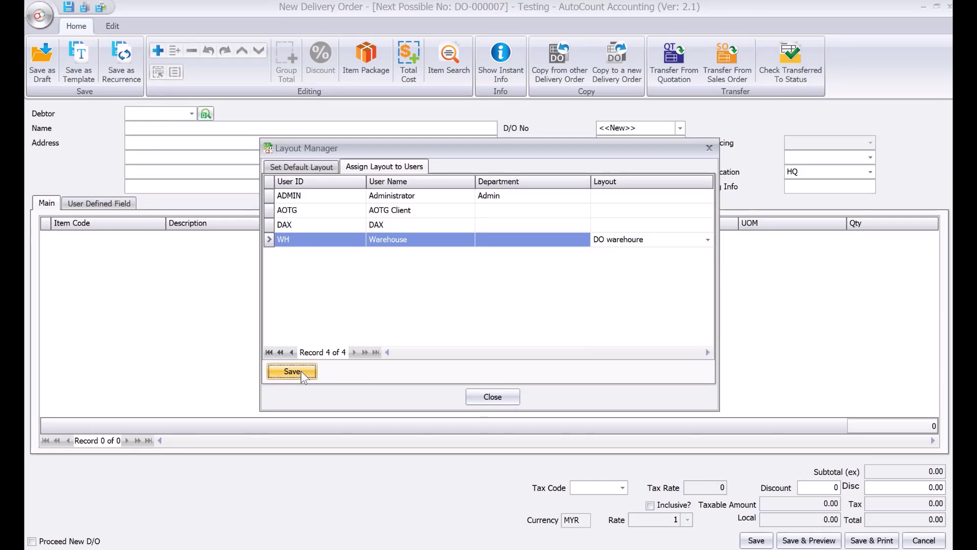
pyautogui.click(507, 399)
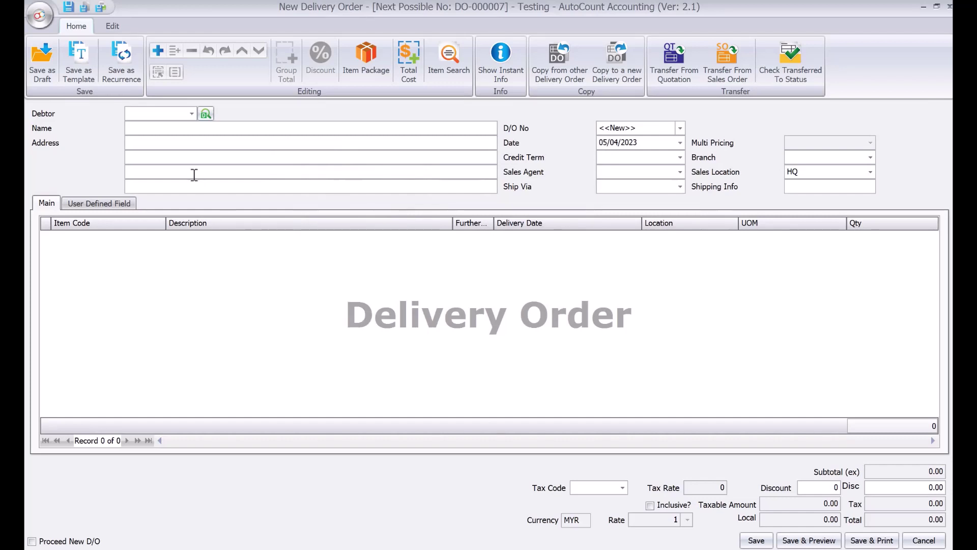
# Set the debtor to 300-A001 JKL Sdn Bhd and list its sales orders for transfer
pyautogui.click(192, 114)
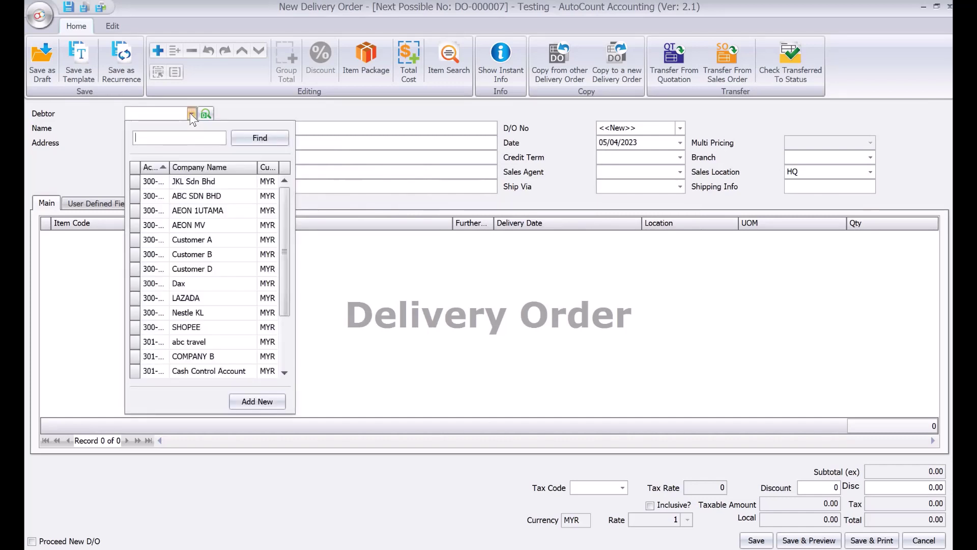
pyautogui.click(197, 182)
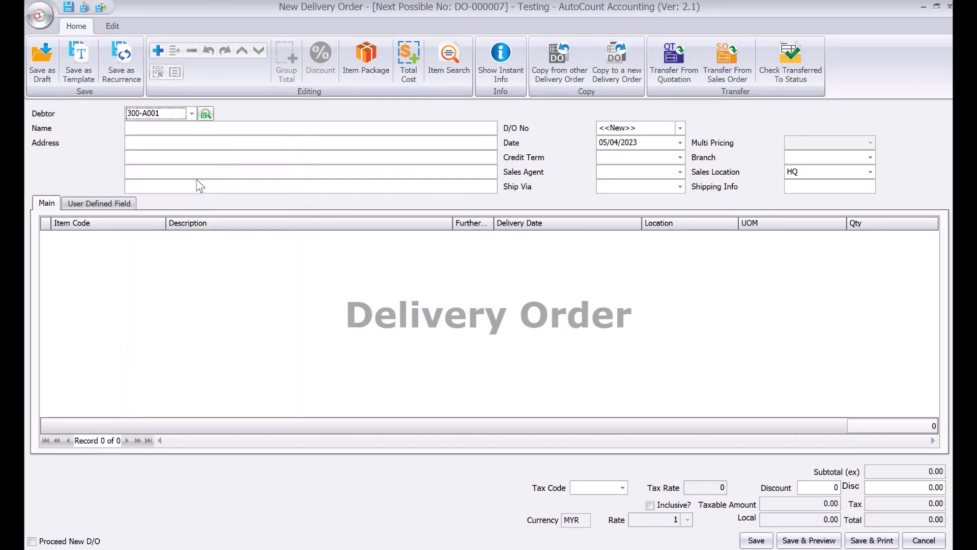
pyautogui.click(732, 71)
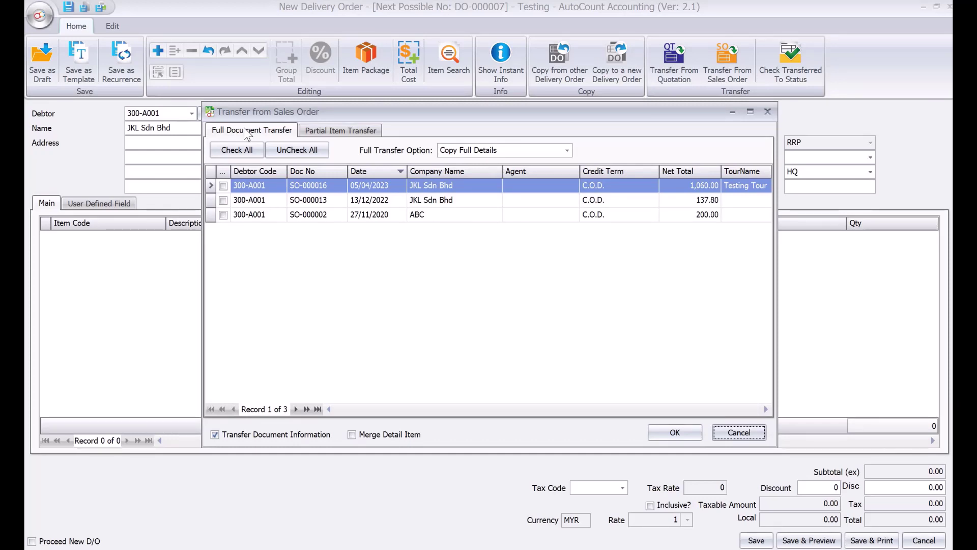
# Transfer 50 Gram of item 10001 Product A from SO-000016, then recheck the remaining balance
pyautogui.click(327, 130)
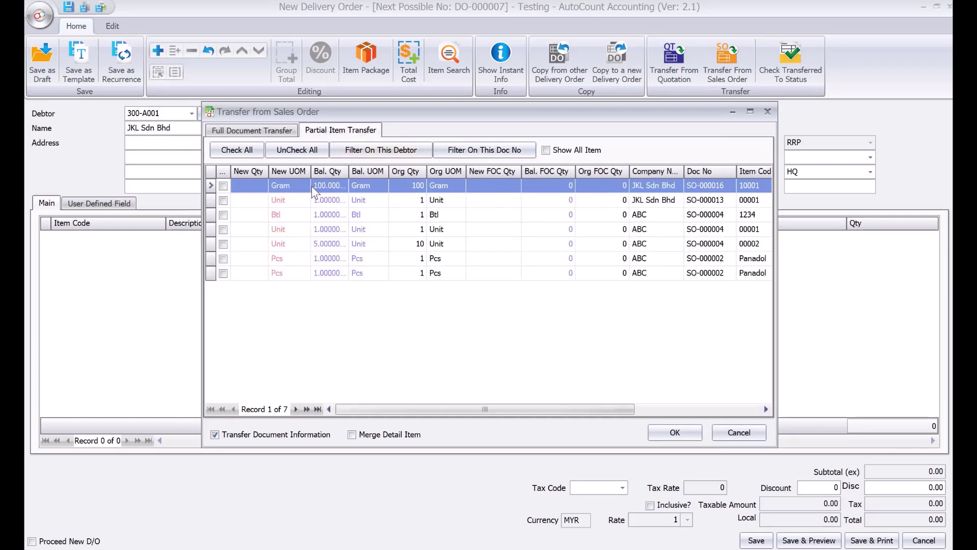
pyautogui.click(244, 188)
pyautogui.write('50')
pyautogui.press('Tab')
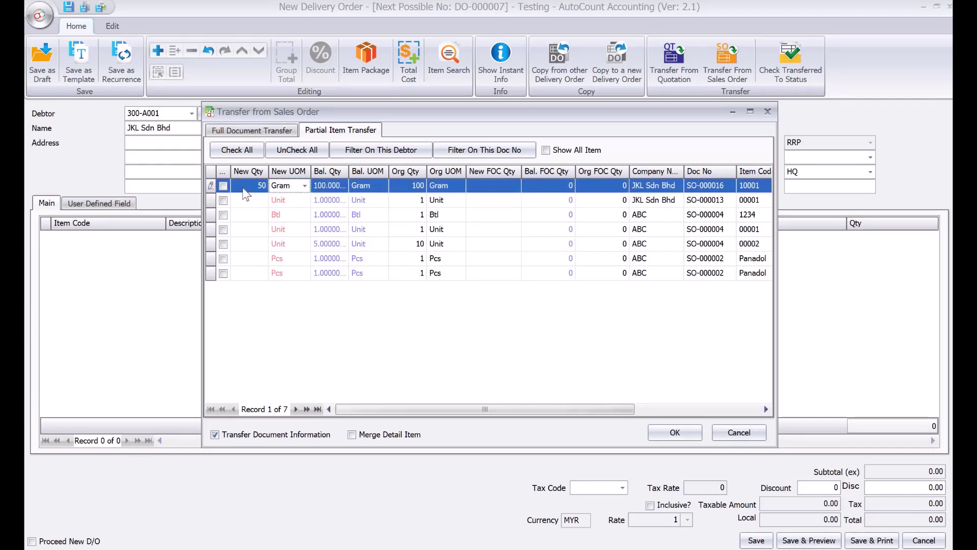
pyautogui.click(663, 432)
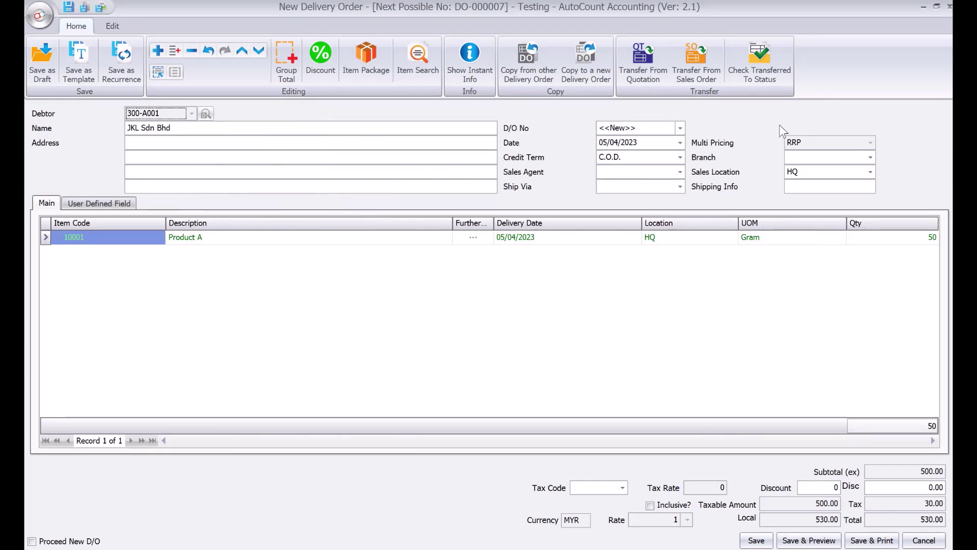
pyautogui.click(693, 57)
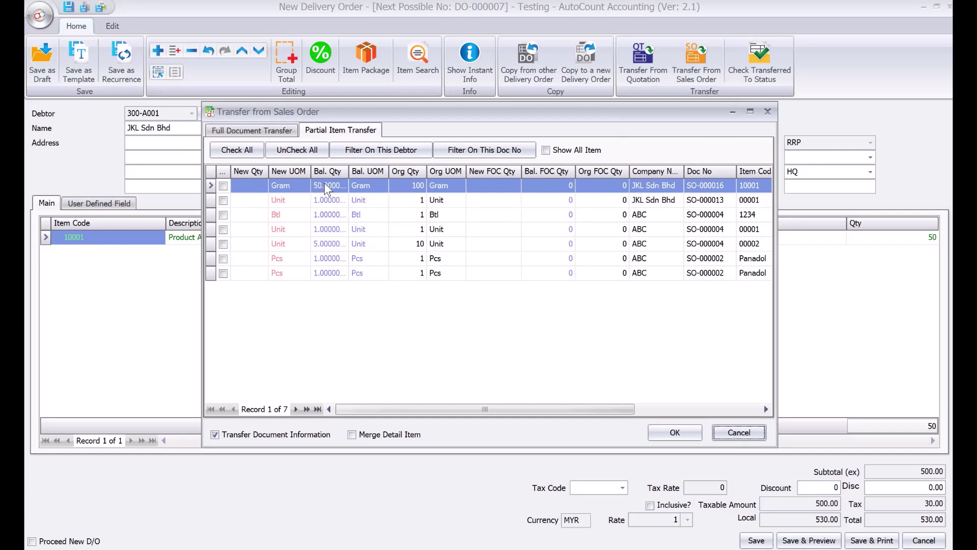
pyautogui.click(743, 433)
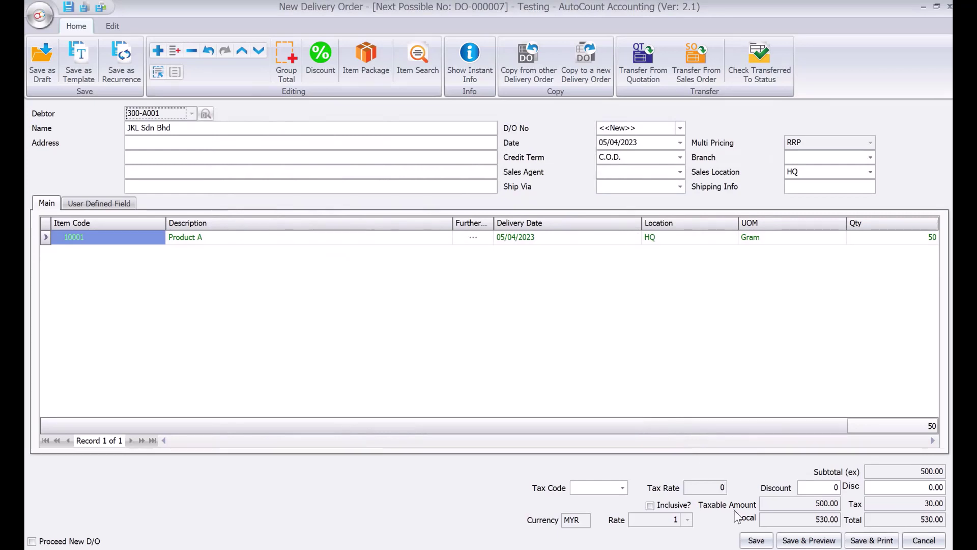
pyautogui.click(755, 541)
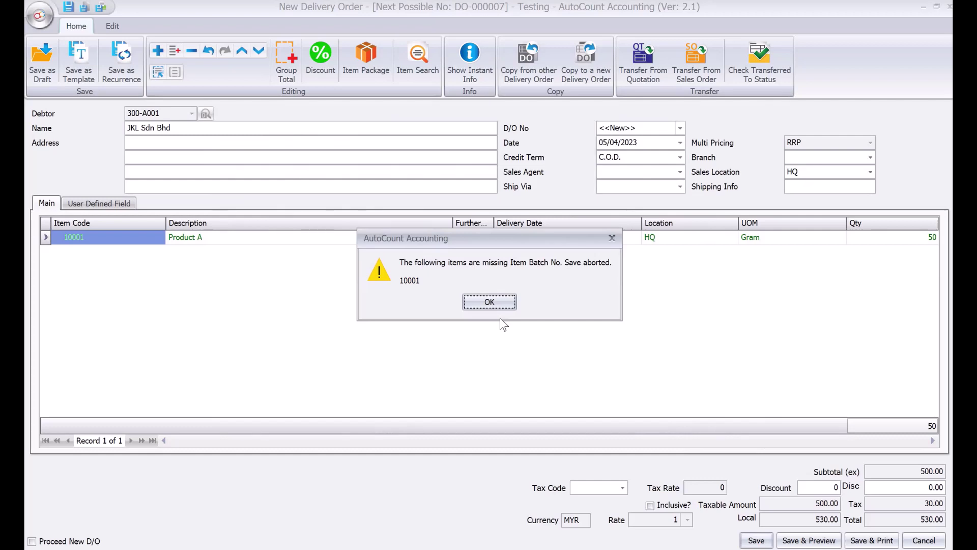
pyautogui.click(489, 303)
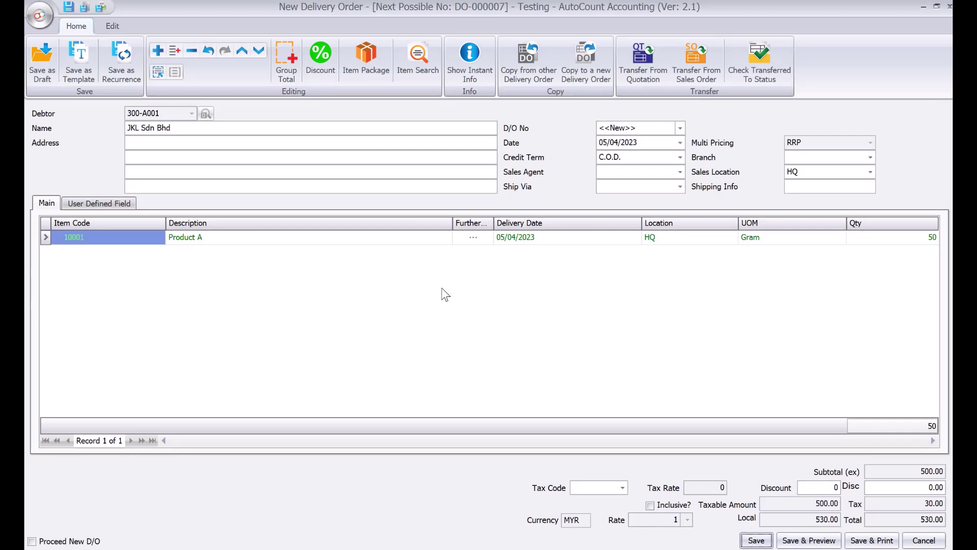
# Replace the Product A line with 1 Unit of Hardware (00001) from SO-000013, then save and preview
pyautogui.click(192, 51)
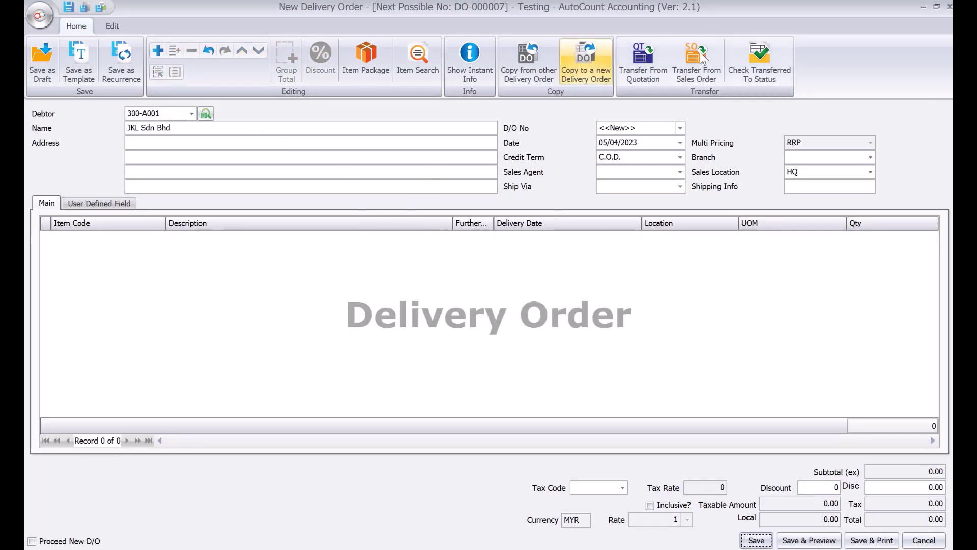
pyautogui.click(692, 66)
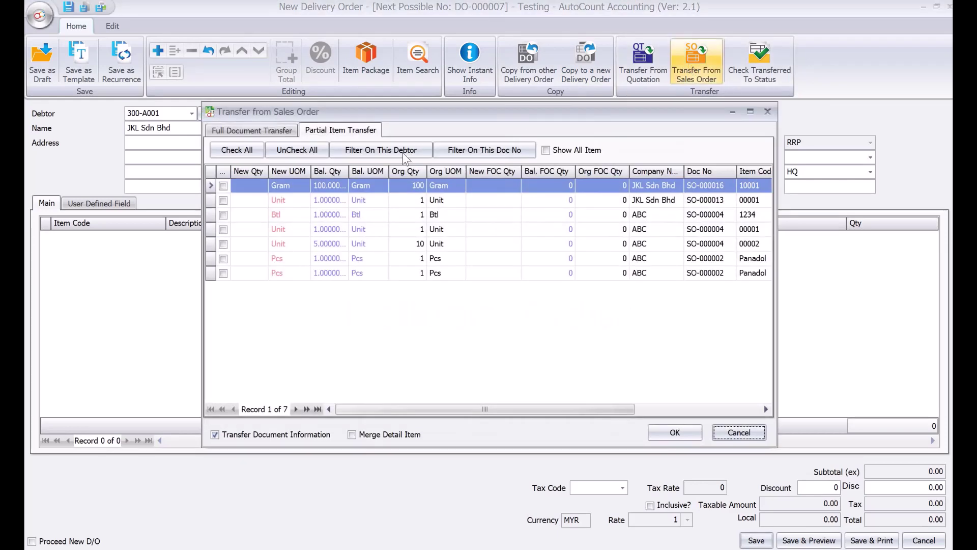
pyautogui.click(223, 201)
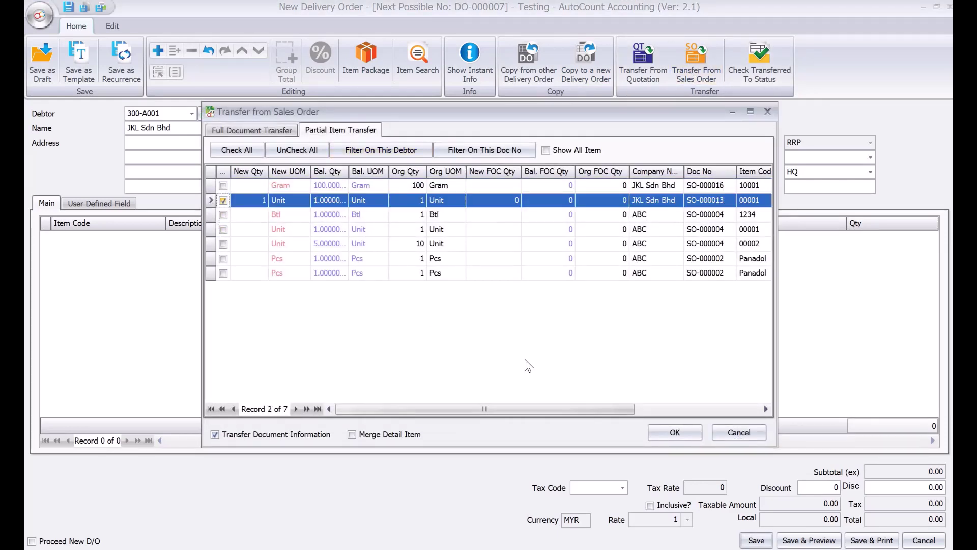
pyautogui.click(660, 430)
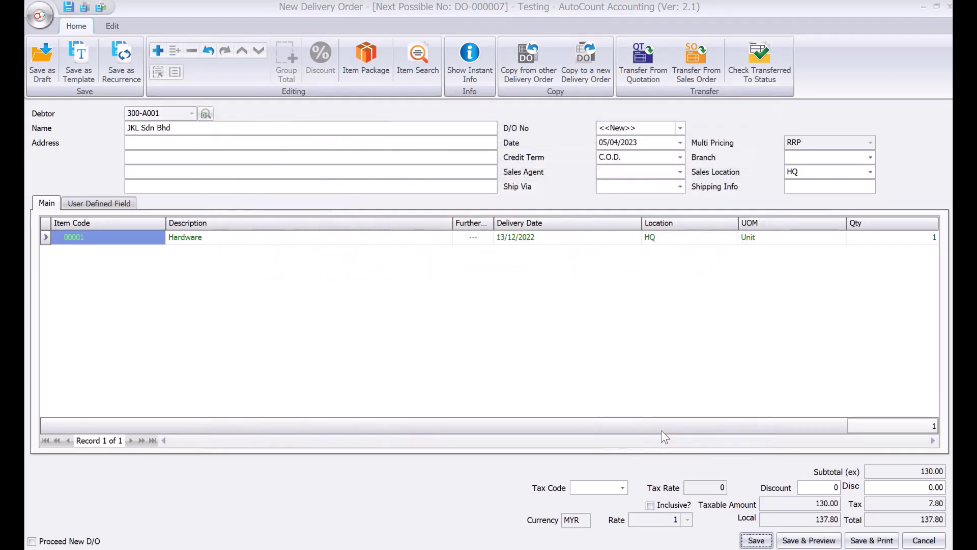
pyautogui.click(807, 541)
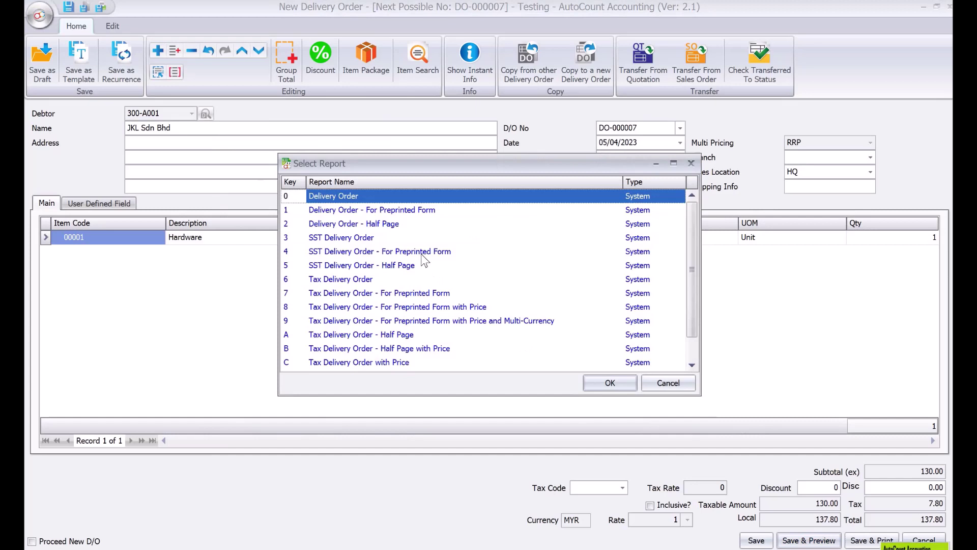
# Preview DO-000007 using the standard Delivery Order report, maximized to full screen
pyautogui.click(603, 381)
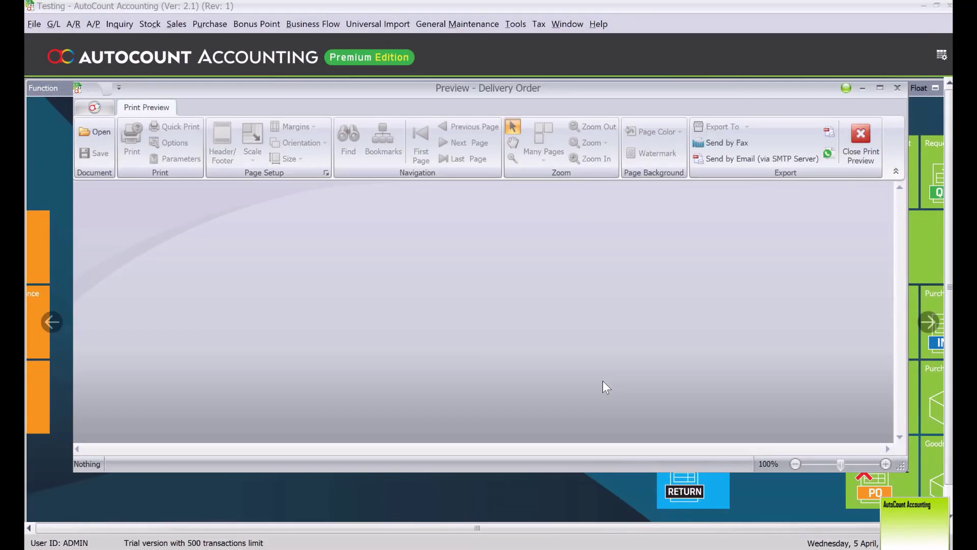
pyautogui.doubleClick(625, 87)
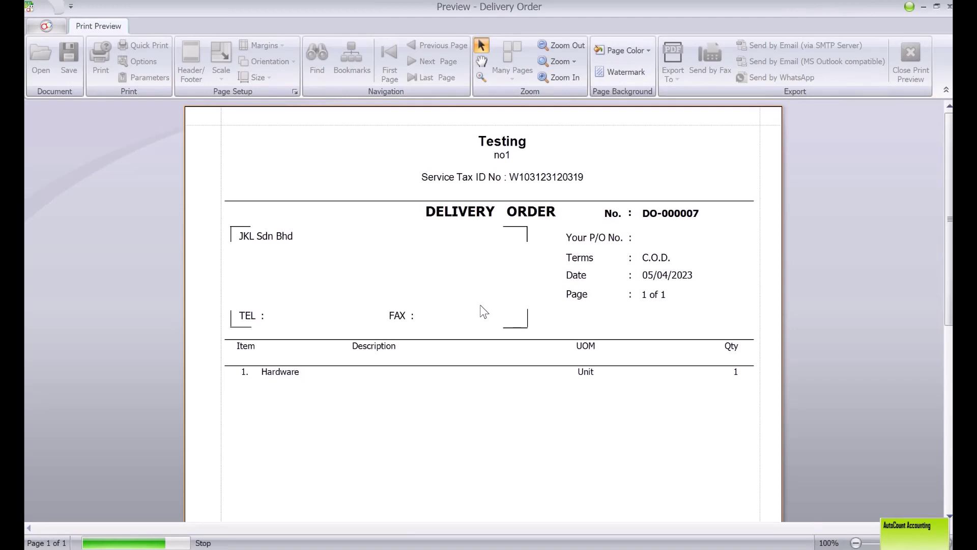
# Scroll the DO-000007 preview to check the 1 Unit Hardware line for JKL Sdn Bhd
pyautogui.scroll(-3, 484, 311)
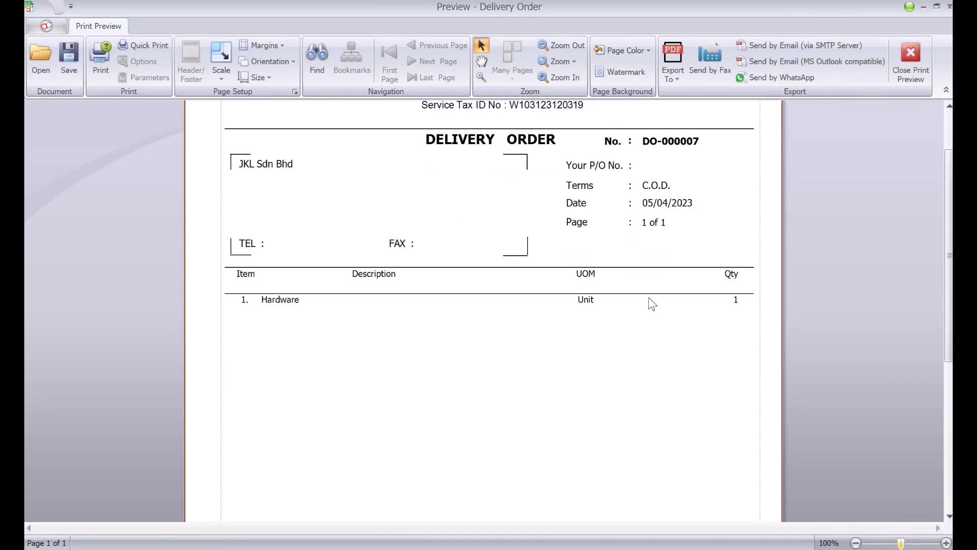